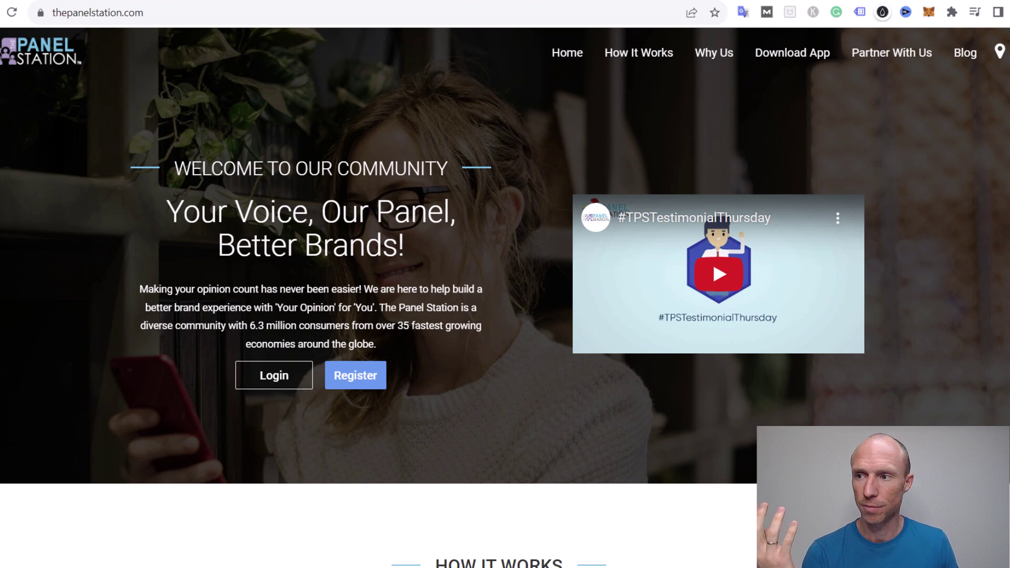
- Show the countries where The Panel Station operates, starting with US, India and Brazil
click(1000, 55)
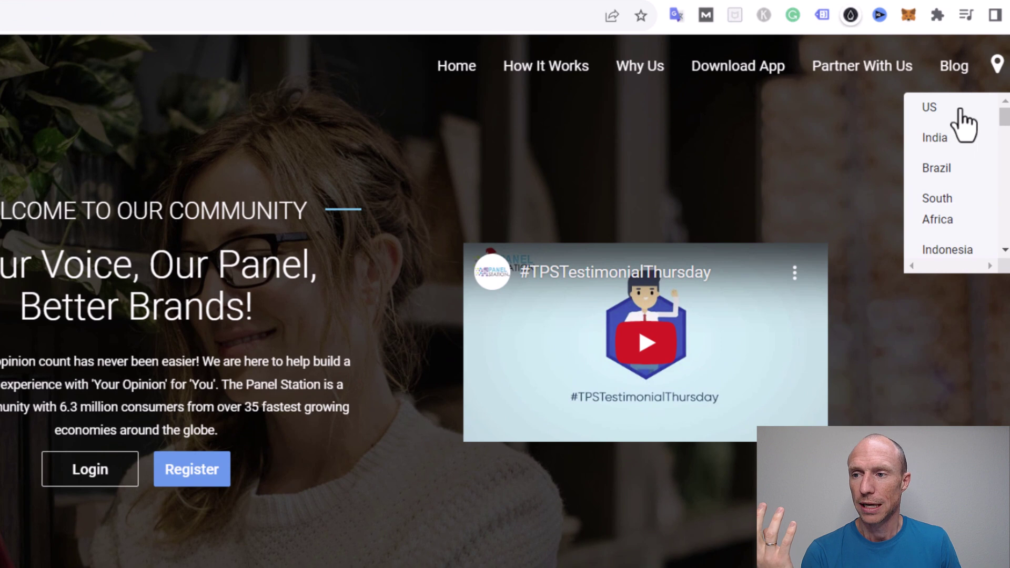
scroll(960, 128, down, 2)
scroll(957, 134, up, 2)
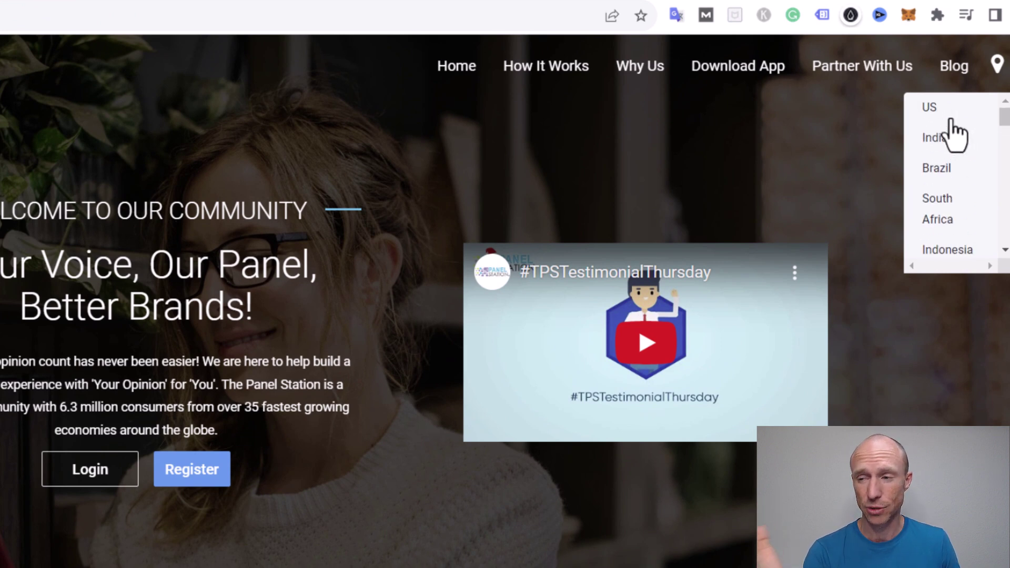
scroll(973, 161, down, 2)
scroll(971, 161, up, 2)
scroll(971, 158, down, 2)
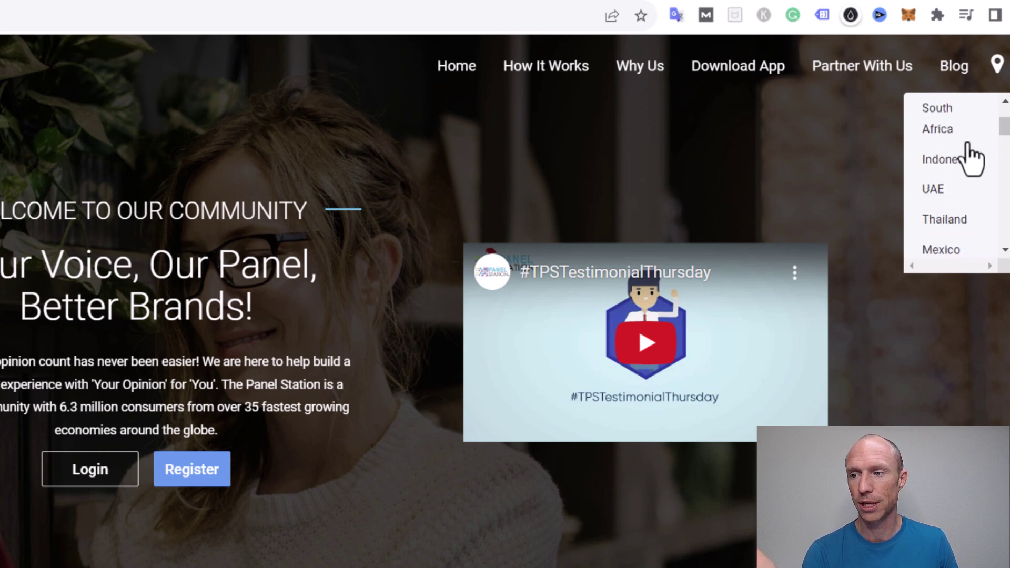
scroll(972, 157, down, 2)
scroll(972, 159, down, 2)
scroll(973, 158, down, 1)
scroll(972, 158, down, 2)
scroll(972, 158, down, 1)
scroll(972, 158, down, 1)
scroll(973, 158, down, 1)
scroll(972, 158, down, 1)
scroll(972, 157, down, 1)
scroll(973, 158, down, 1)
scroll(970, 154, down, 2)
scroll(965, 217, up, 1)
scroll(964, 216, up, 2)
scroll(964, 211, up, 2)
scroll(964, 209, up, 2)
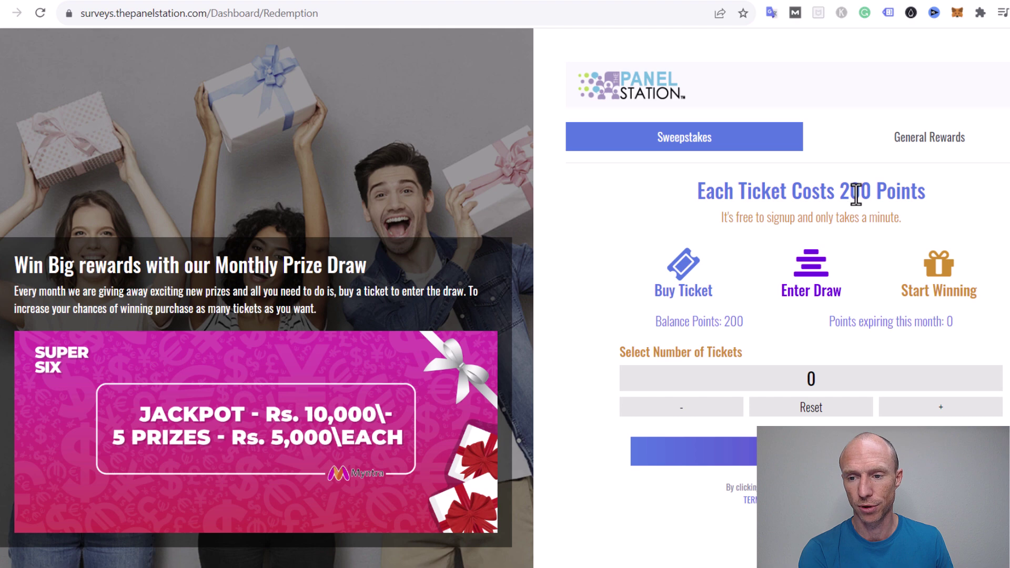
- Switch to General Rewards, triggering the 'Need 2300 more points to buy' notice
click(906, 144)
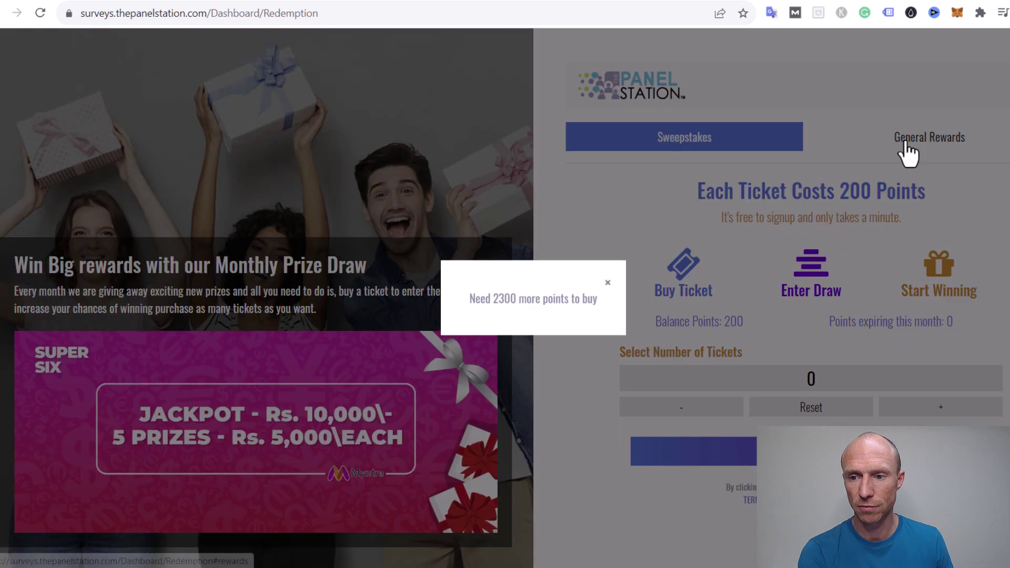